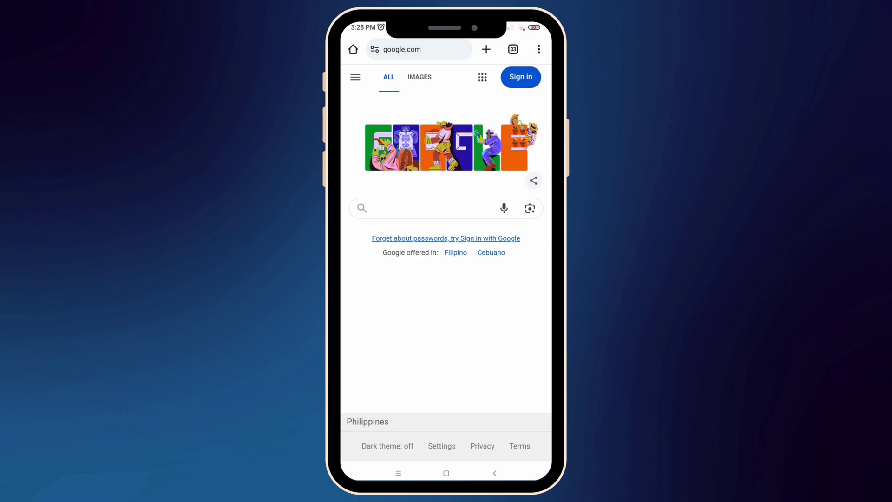
- Go to Chrome Settings > Site settings > Notifications and expand the ten Blocked sites
{"action": "left_click", "coordinate": [539, 48]}
{"action": "scroll", "coordinate": [480, 279], "scroll_direction": "down", "scroll_amount": 2}
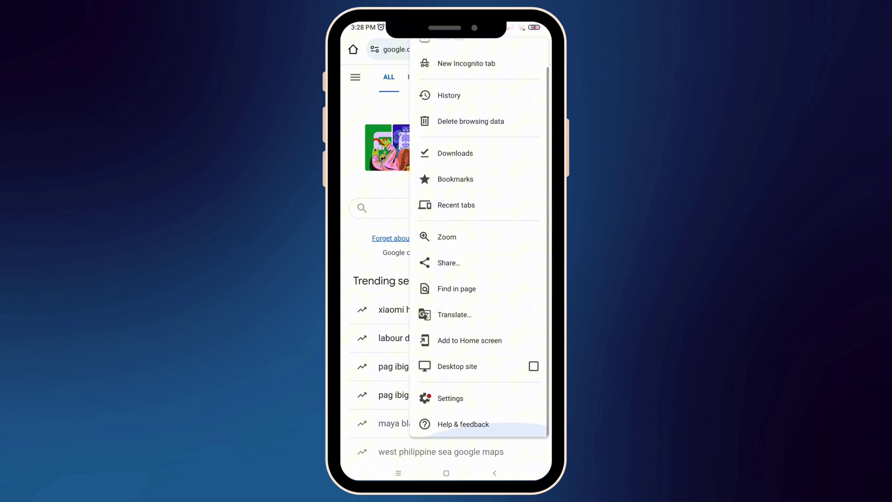
{"action": "left_click", "coordinate": [450, 398]}
{"action": "scroll", "coordinate": [446, 278], "scroll_direction": "down", "scroll_amount": 5}
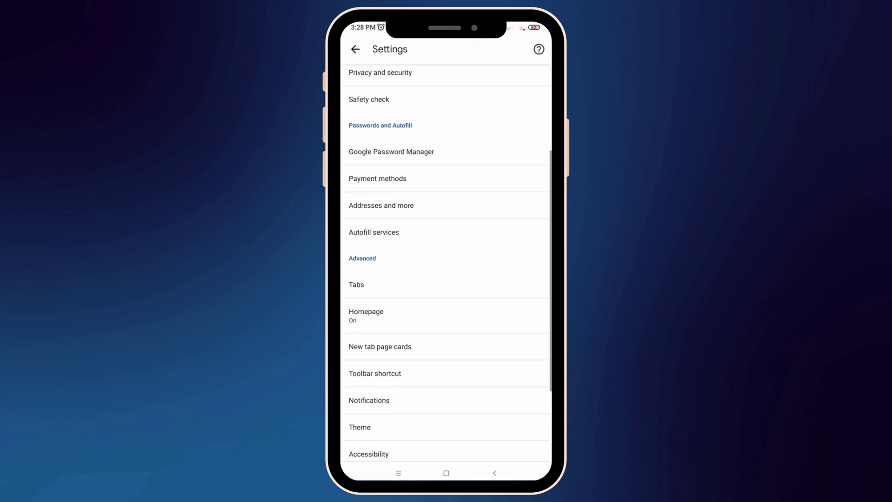
{"action": "scroll", "coordinate": [446, 280], "scroll_direction": "down", "scroll_amount": 3}
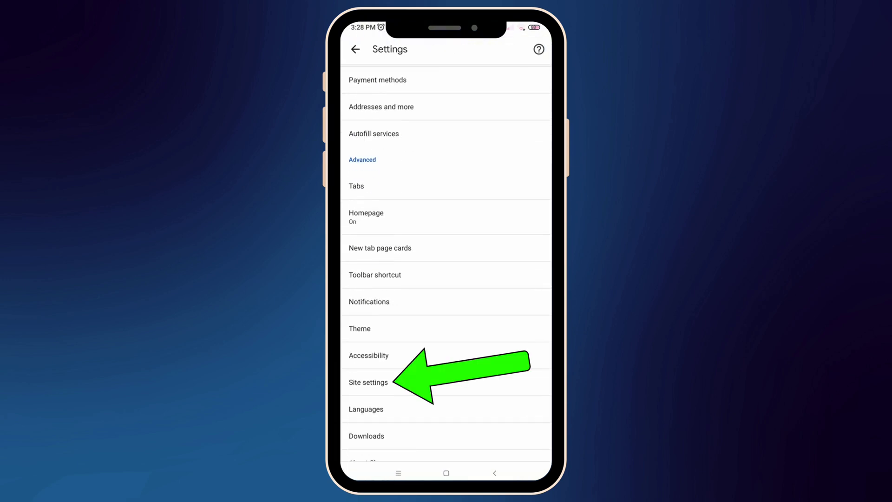
{"action": "left_click", "coordinate": [367, 382]}
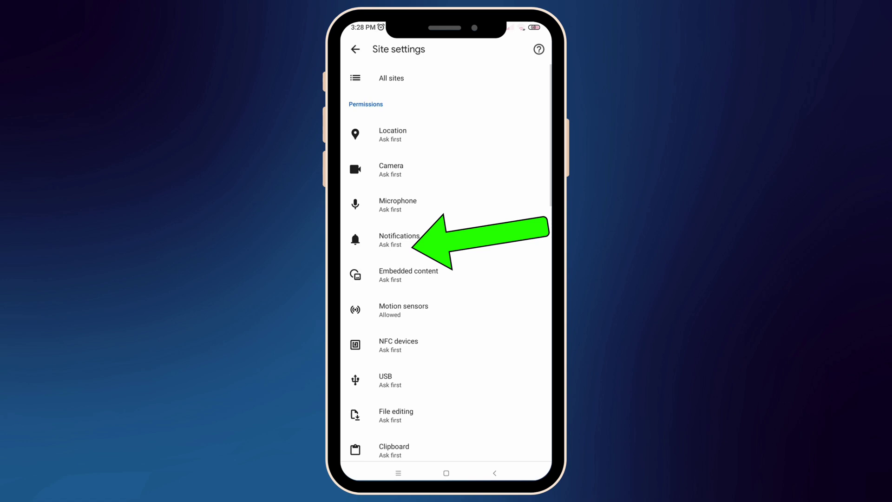
{"action": "left_click", "coordinate": [398, 240]}
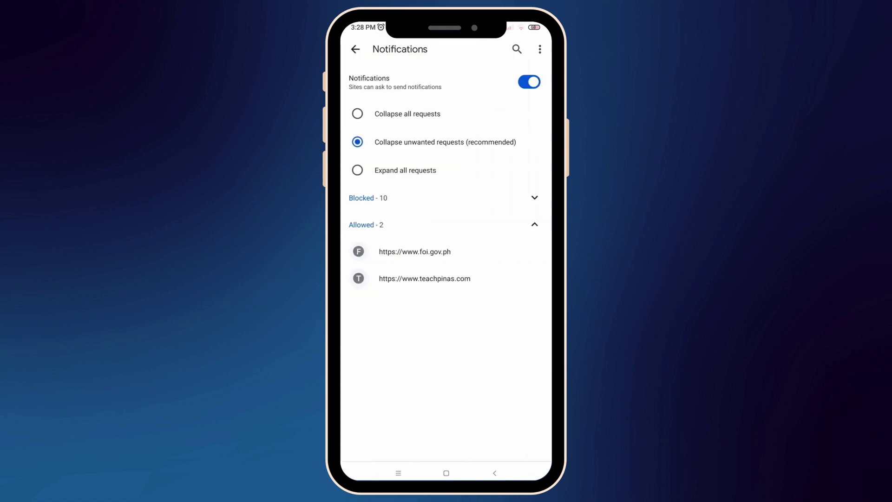
{"action": "left_click", "coordinate": [442, 197]}
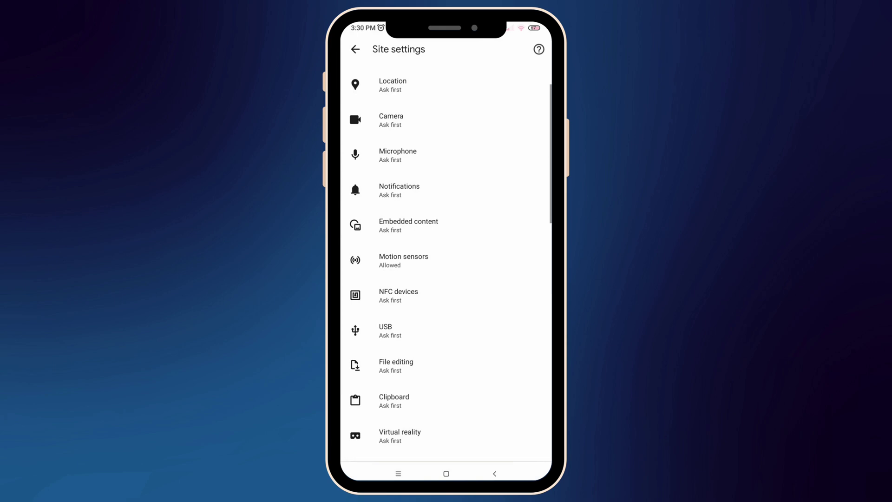
{"action": "scroll", "coordinate": [446, 279], "scroll_direction": "down", "scroll_amount": 10}
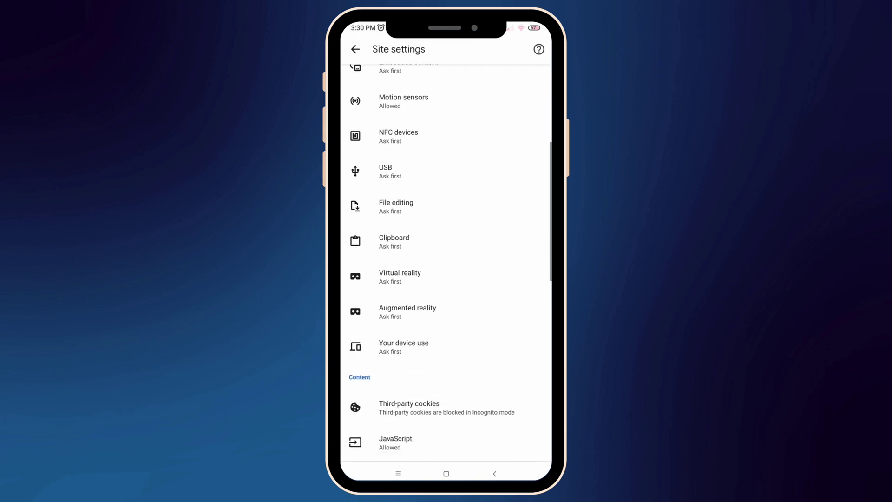
- Confirm Pop-ups and redirects shows Blocked, then bring up the Intrusive ads setting page
{"action": "left_click", "coordinate": [413, 316]}
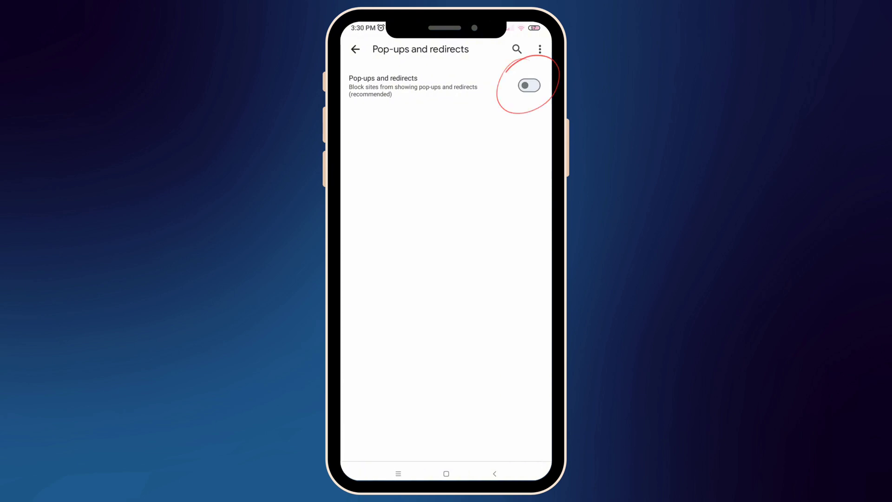
{"action": "left_click", "coordinate": [356, 49]}
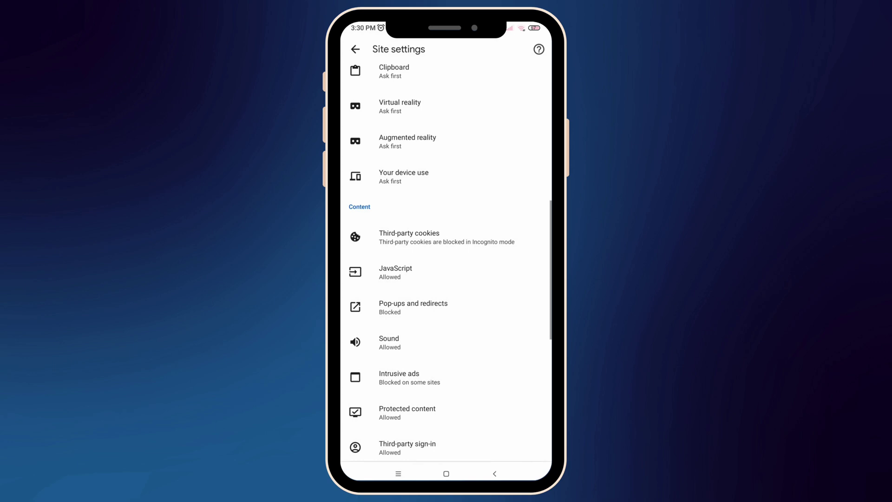
{"action": "left_click", "coordinate": [398, 377]}
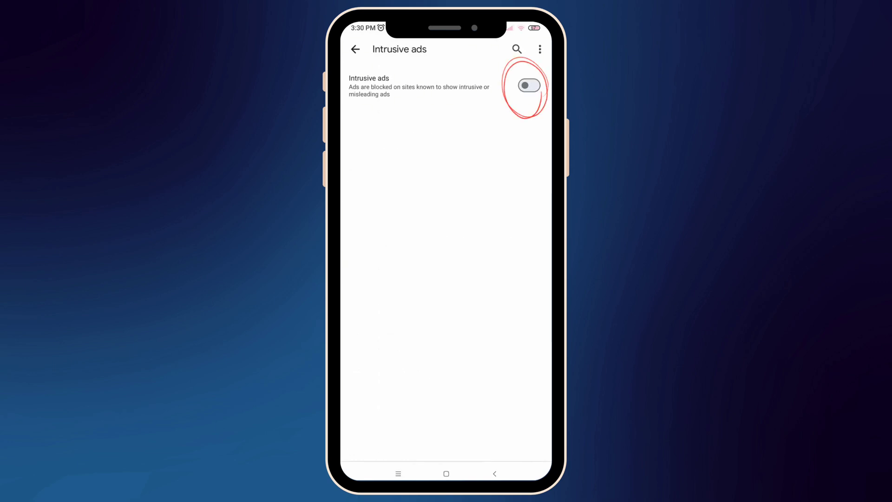